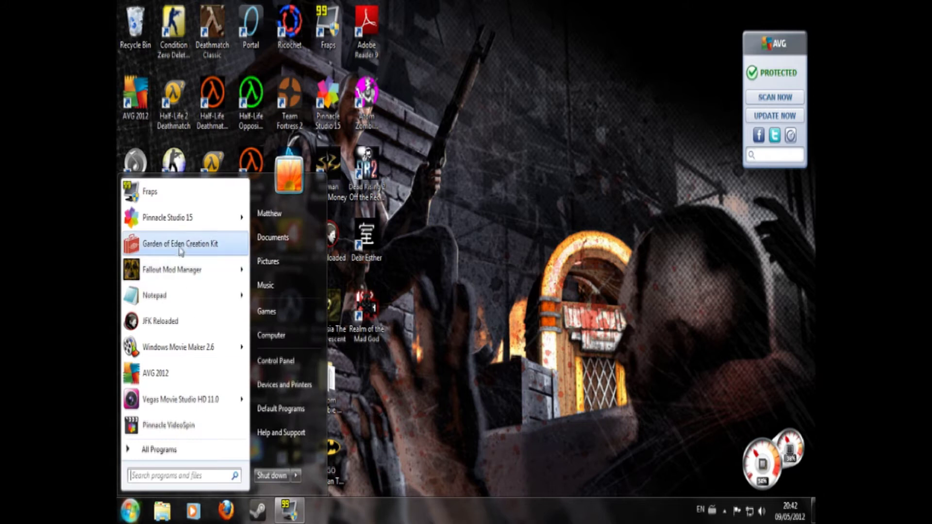
Open the Garden of Eden Creation Kit and load the Fallout3.esm master file
left_click(201, 250)
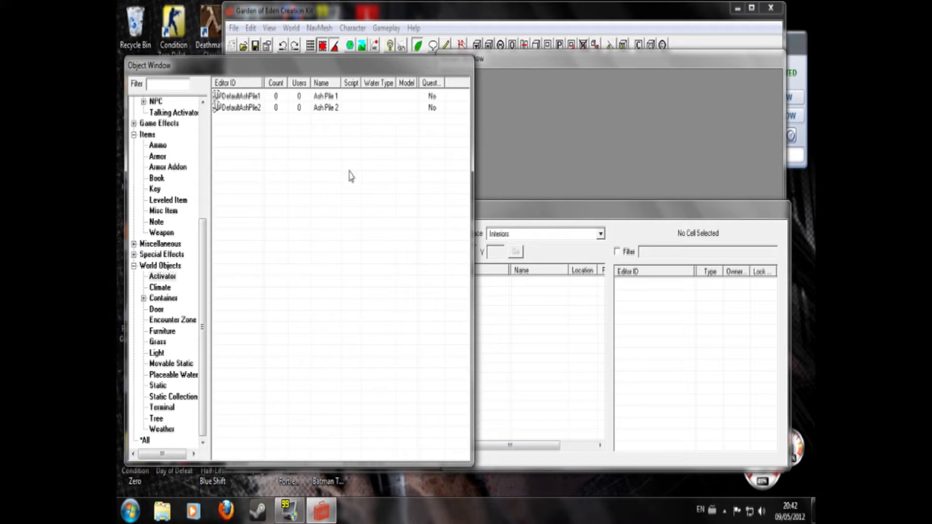
left_click(243, 45)
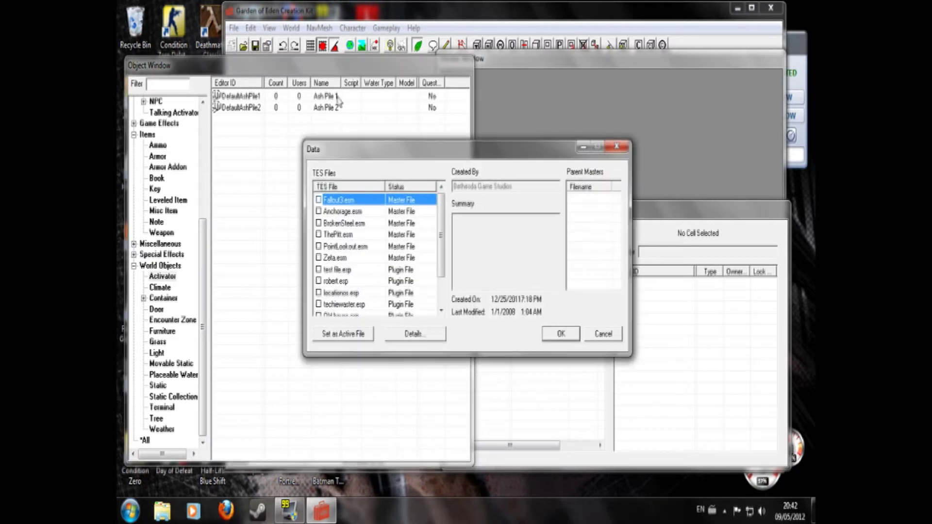
left_click(319, 199)
left_click(563, 336)
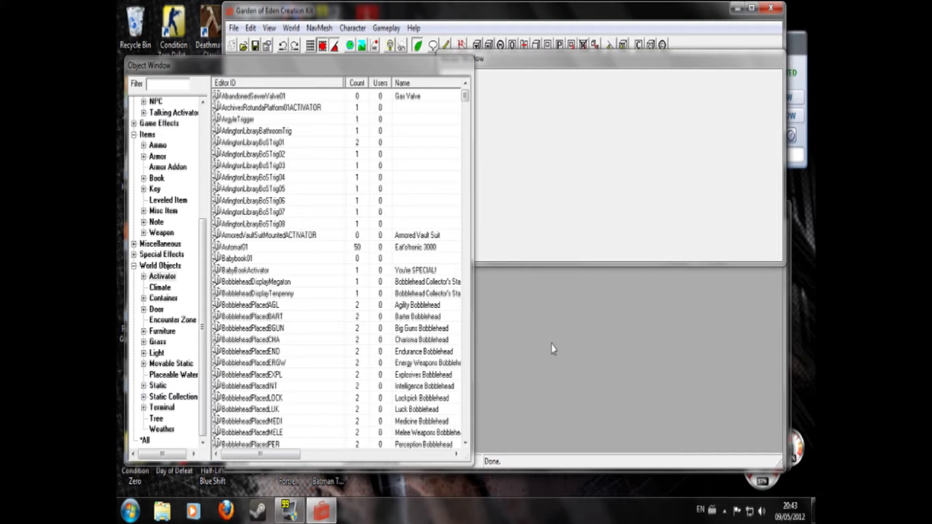
Save the work as a new plugin file named youtubehouse in the Data folder
left_click(510, 14)
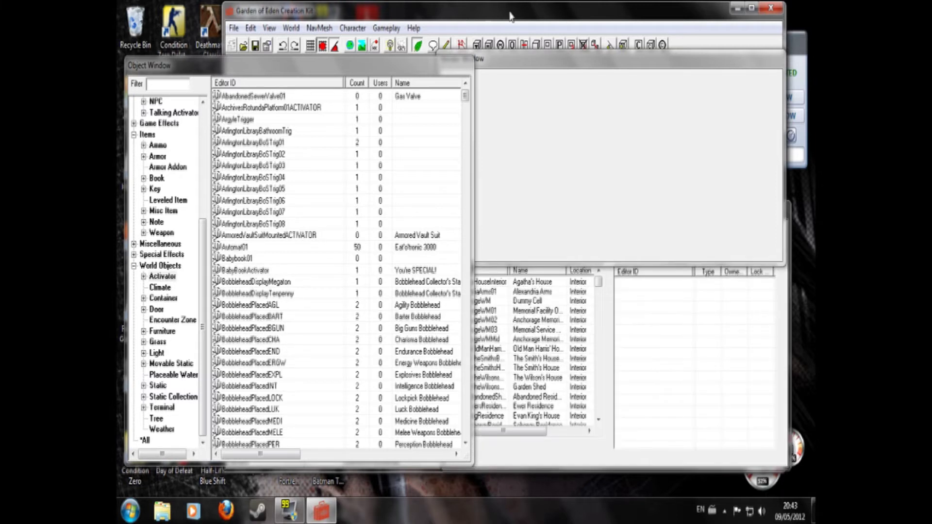
left_click(254, 45)
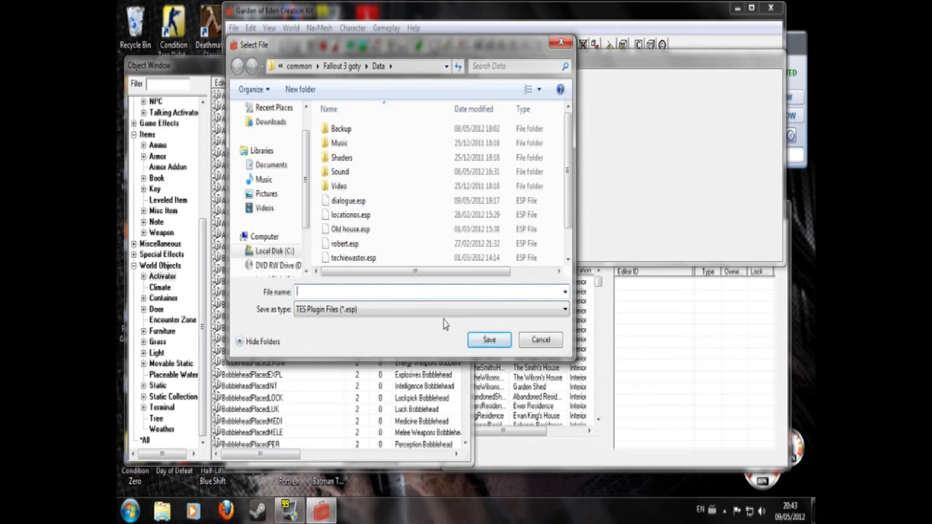
type("ye")
key("Return")
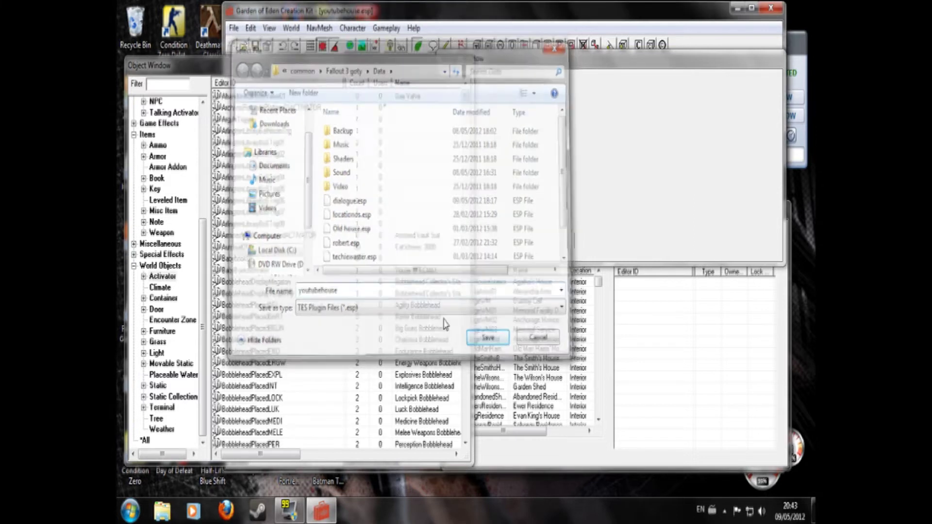
Duplicate the Megaton Abandoned House dummy cell in the interior cell list
left_click(540, 388)
scroll(544, 401, "down", 2)
scroll(544, 400, "down", 5)
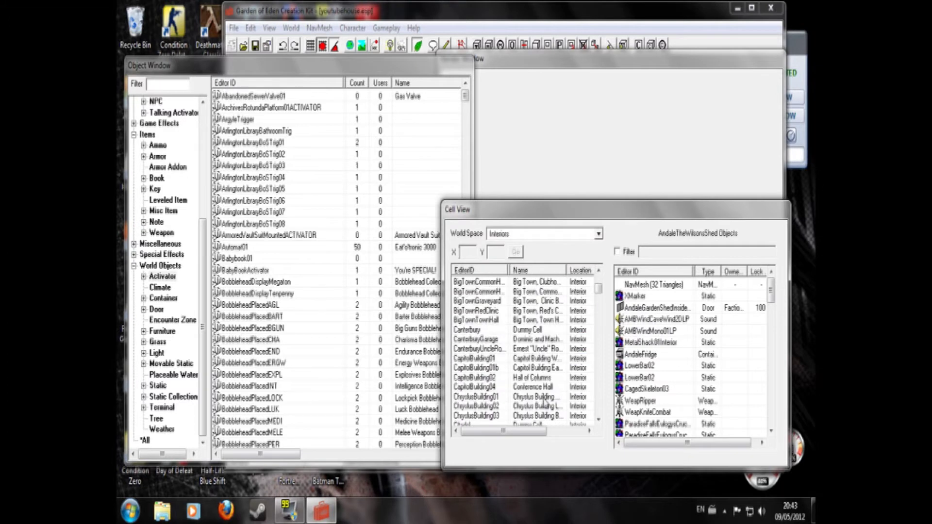
key("m")
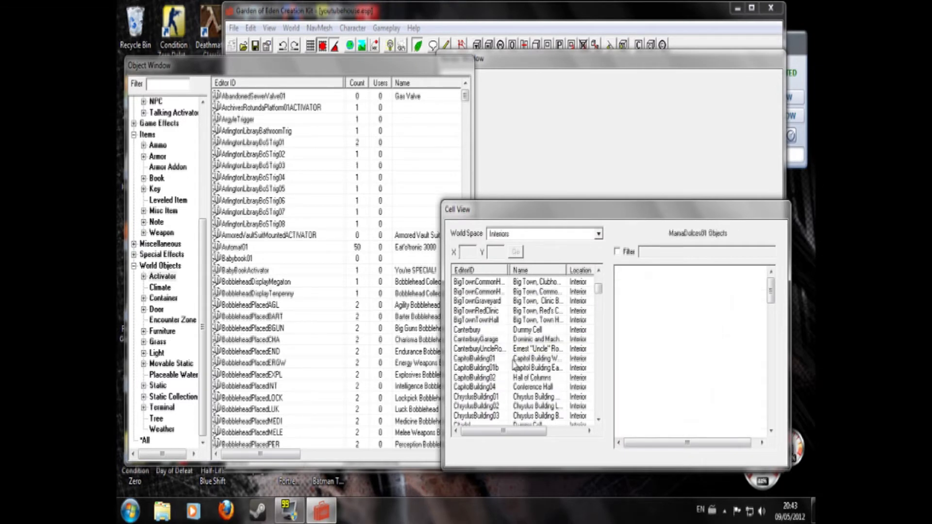
left_click(598, 420)
scroll(598, 420, "down", 3)
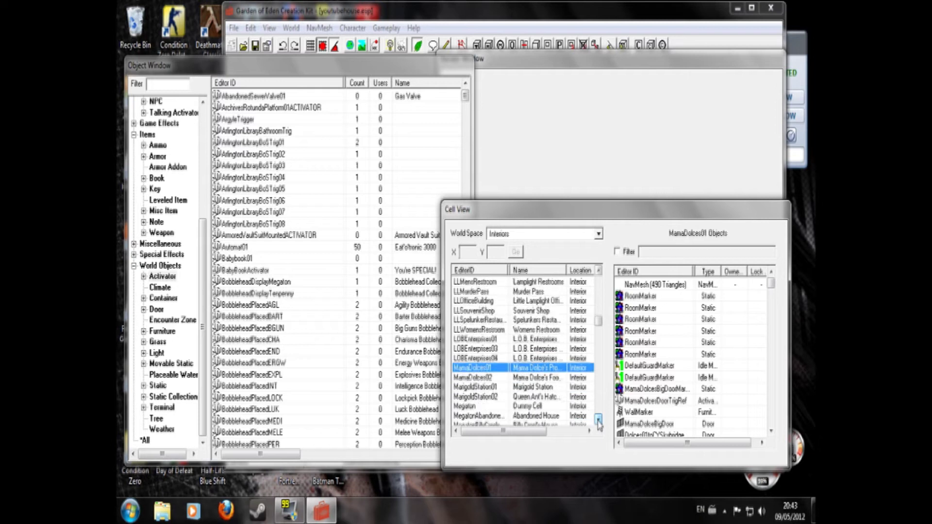
left_click(489, 369)
right_click(490, 369)
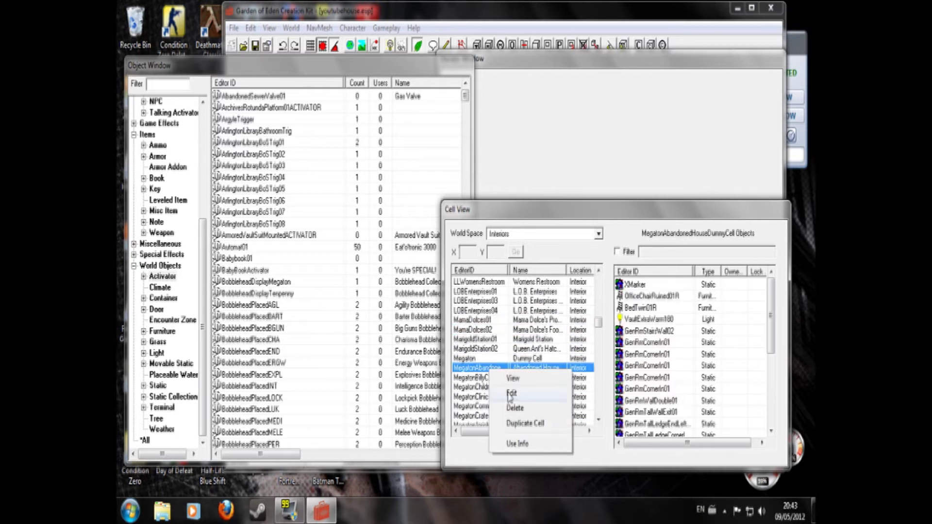
left_click(515, 409)
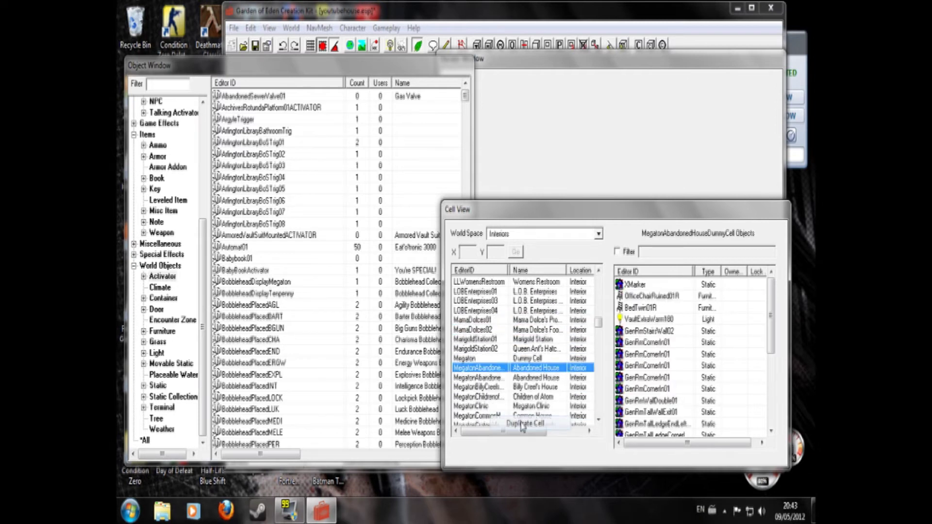
Load the duplicated abandoned house cell in the render view and rename its editor ID to Youtubehouse
double_click(511, 378)
left_click(509, 378)
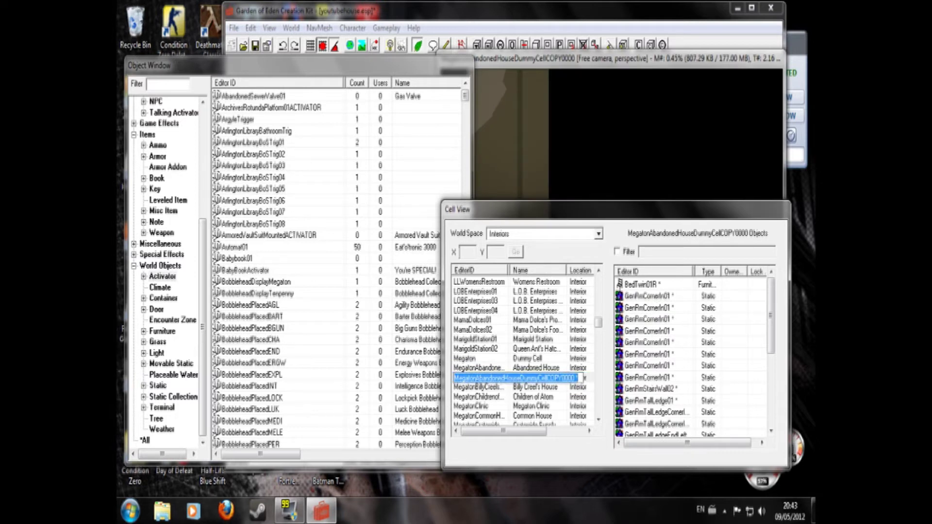
type("Y")
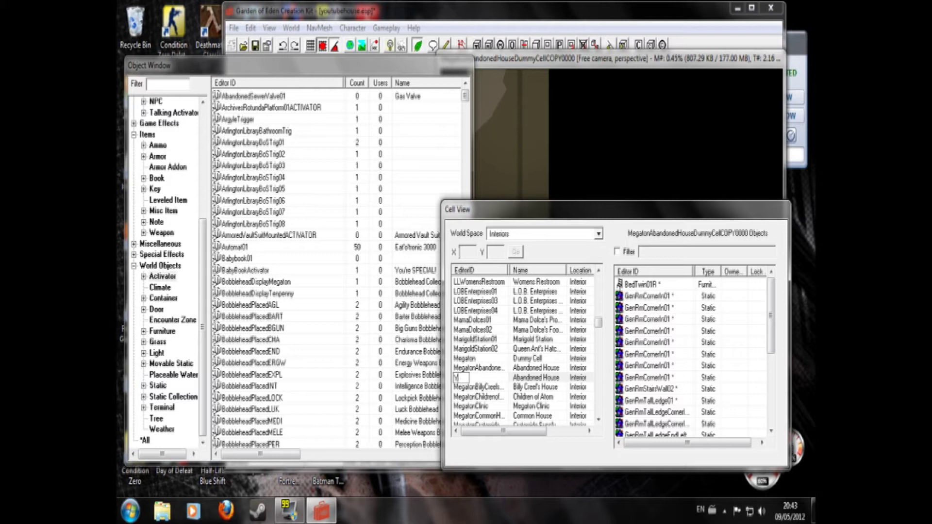
type("outubehouse")
key("Return")
Edit the Youtubehouse cell's interior data and set its name to YouTube House
right_click(528, 379)
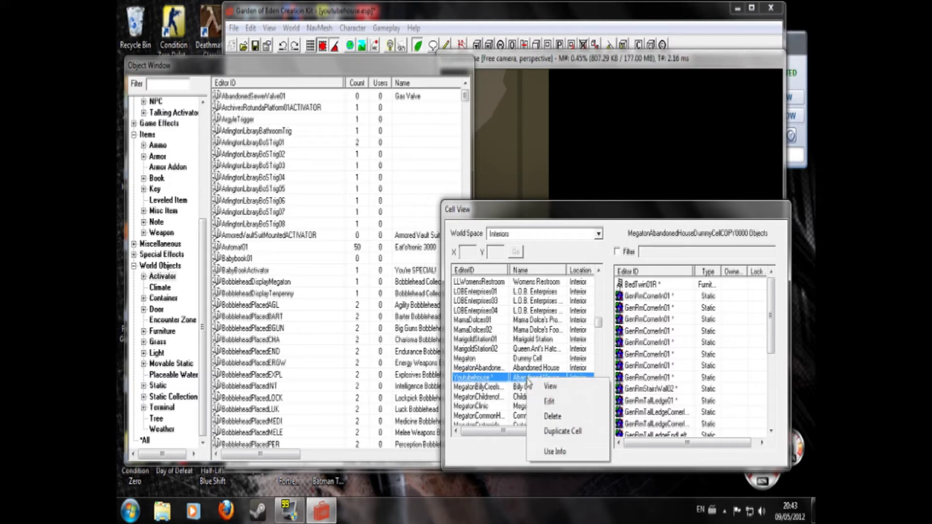
left_click(547, 402)
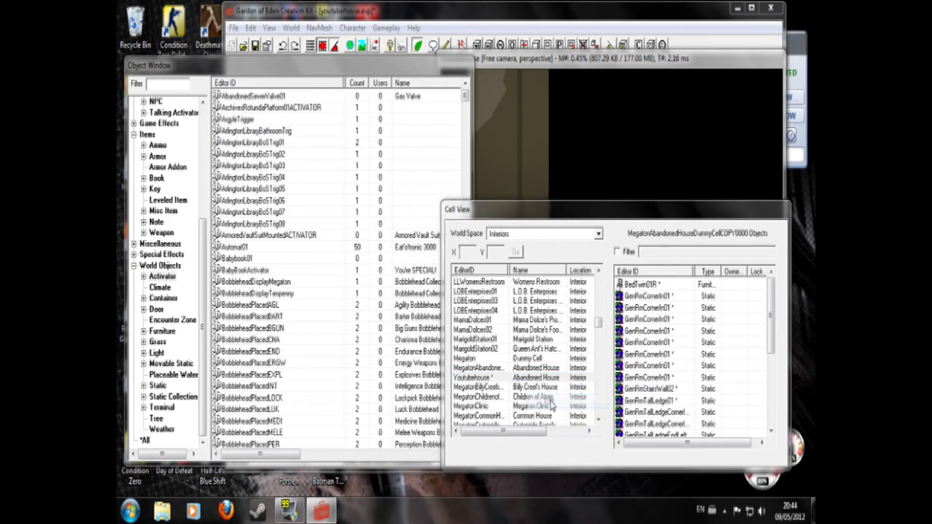
left_click(471, 97)
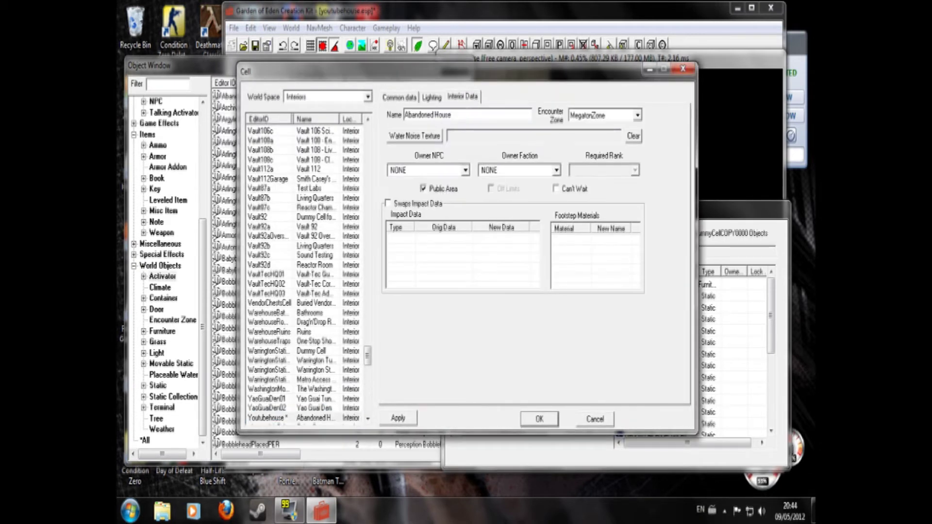
left_click_drag(455, 115, 403, 115)
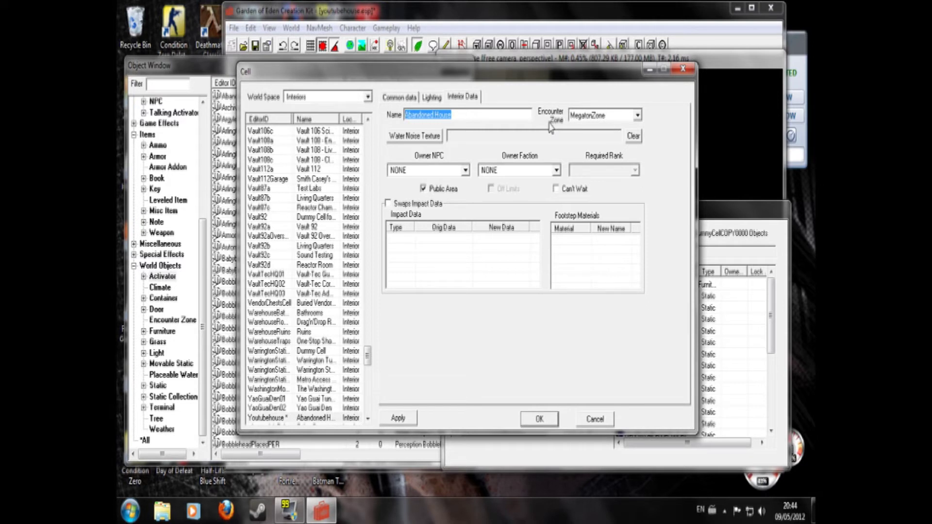
type("YouTu")
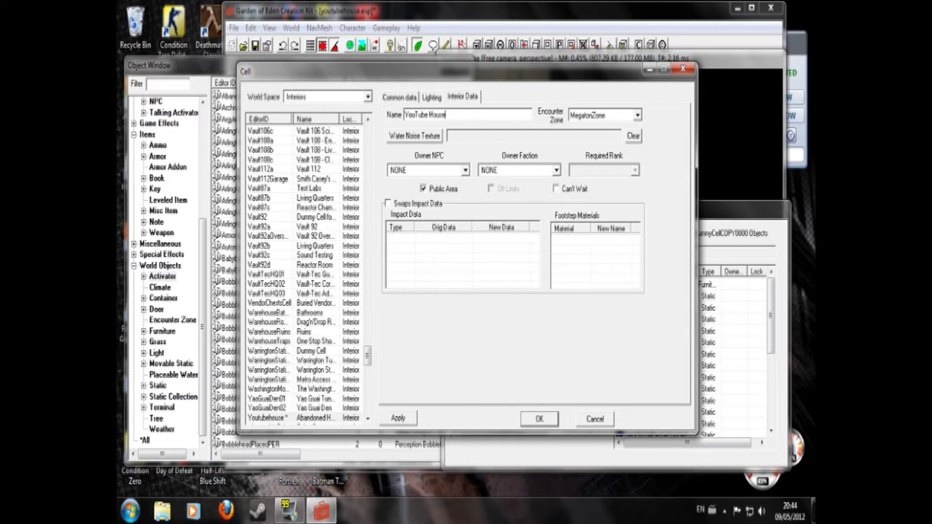
left_click(538, 420)
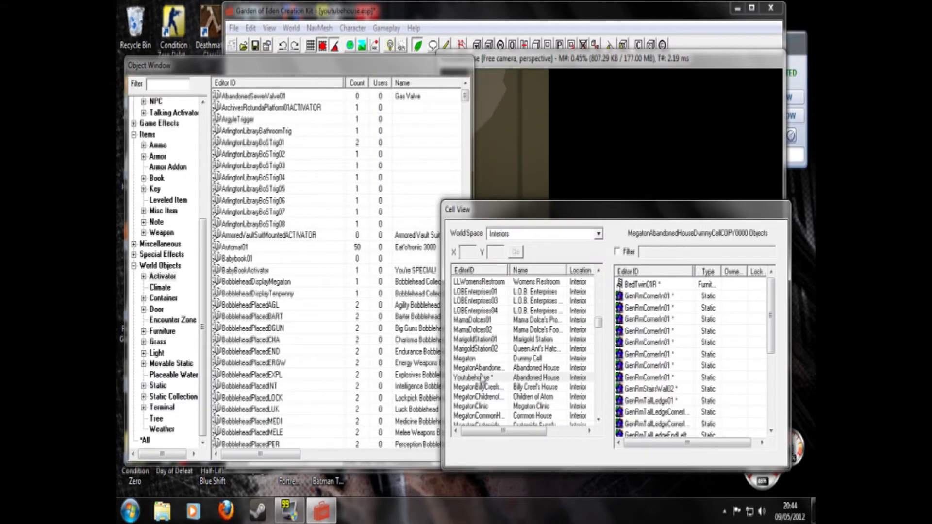
Delete all objects from the Youtubehouse cell so it is empty
left_click(727, 287)
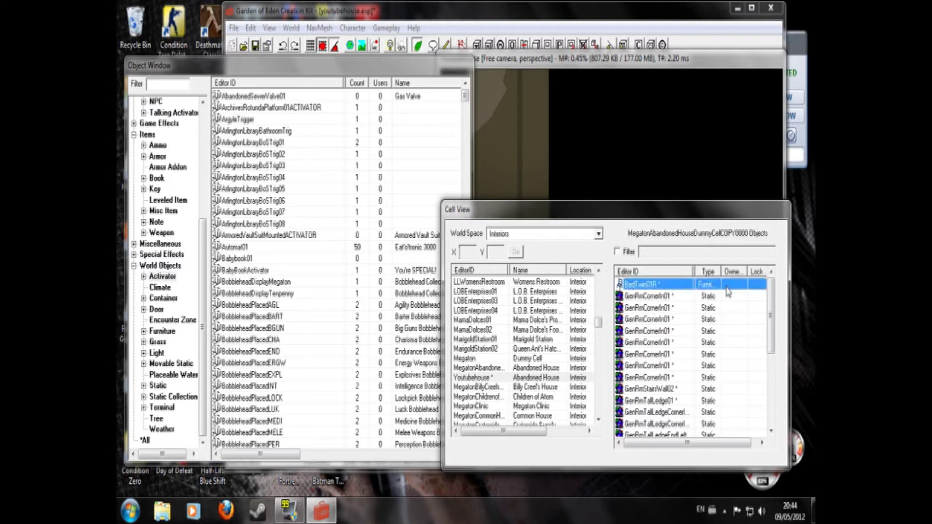
left_click_drag(631, 286, 636, 292)
scroll(719, 347, "down", 4)
left_click(697, 425)
left_click_drag(696, 425, 686, 266)
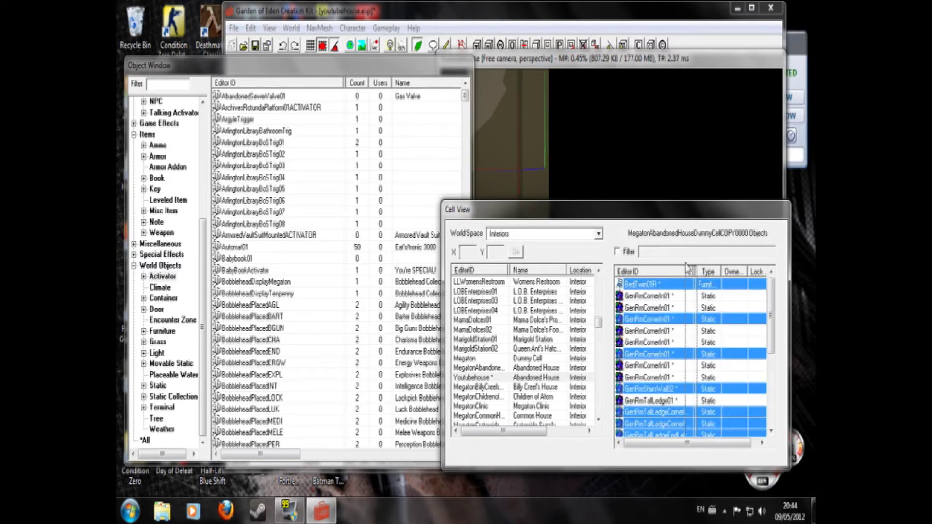
key("Delete")
left_click(477, 297)
left_click_drag(679, 402, 680, 283)
key("Delete")
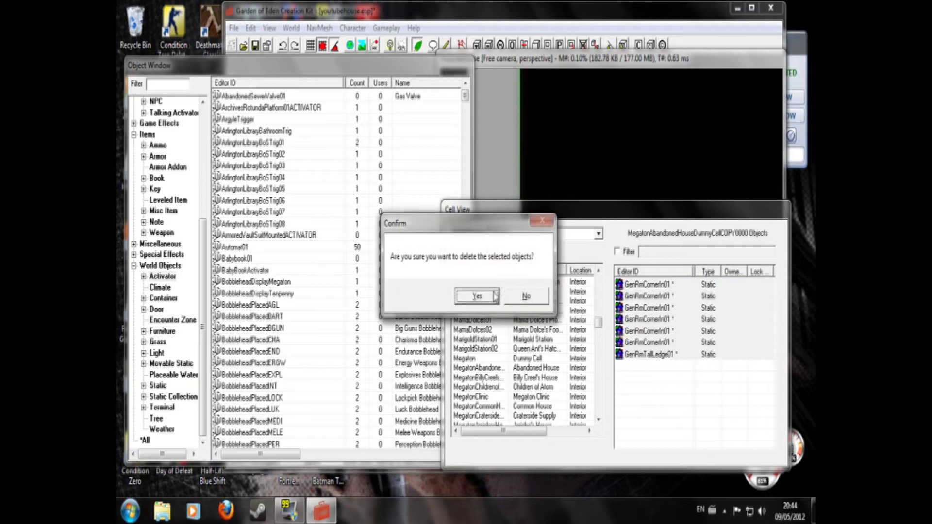
left_click(494, 297)
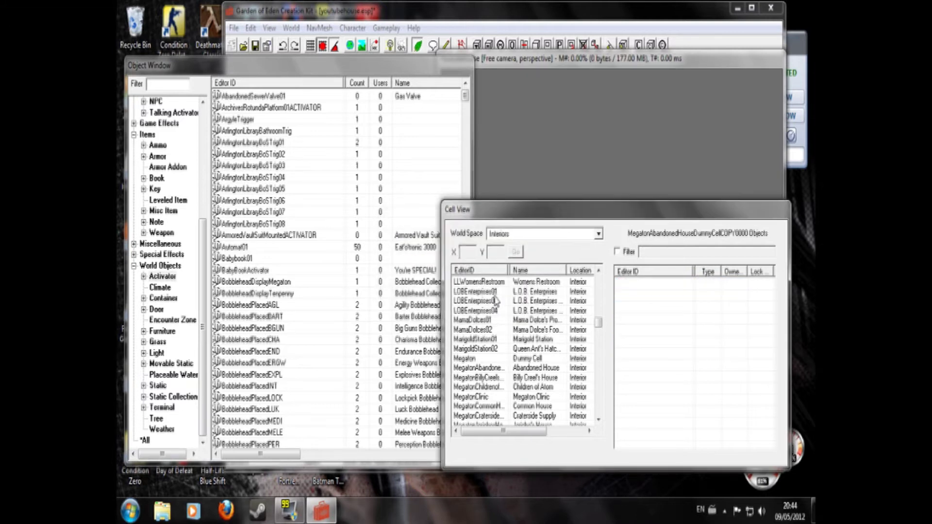
Show all object categories, filter them by "shack", and go to the ShackWall pieces
left_click(205, 302)
left_click(146, 440)
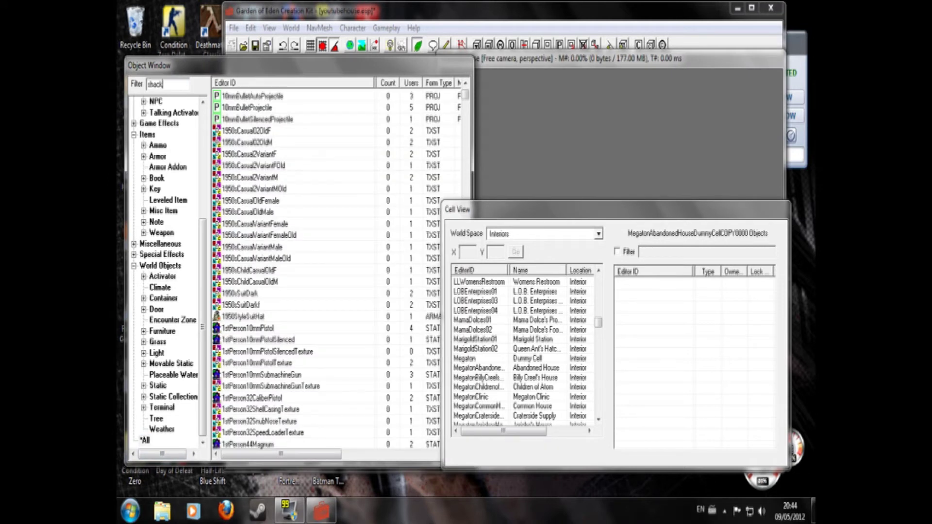
type("shack")
left_click_drag(464, 125, 451, 361)
Place a ShackWallReg04 wall piece from the object list into the empty Youtubehouse cell
left_click(255, 352)
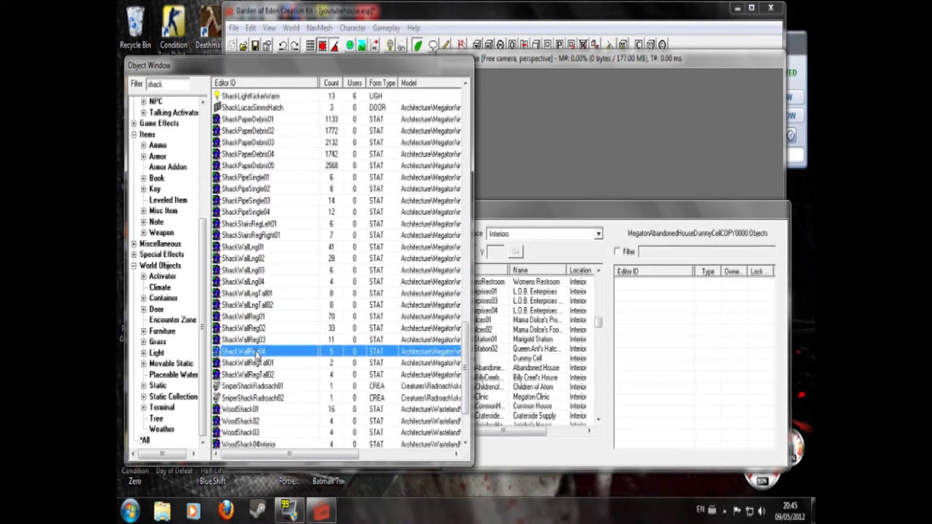
right_click(255, 353)
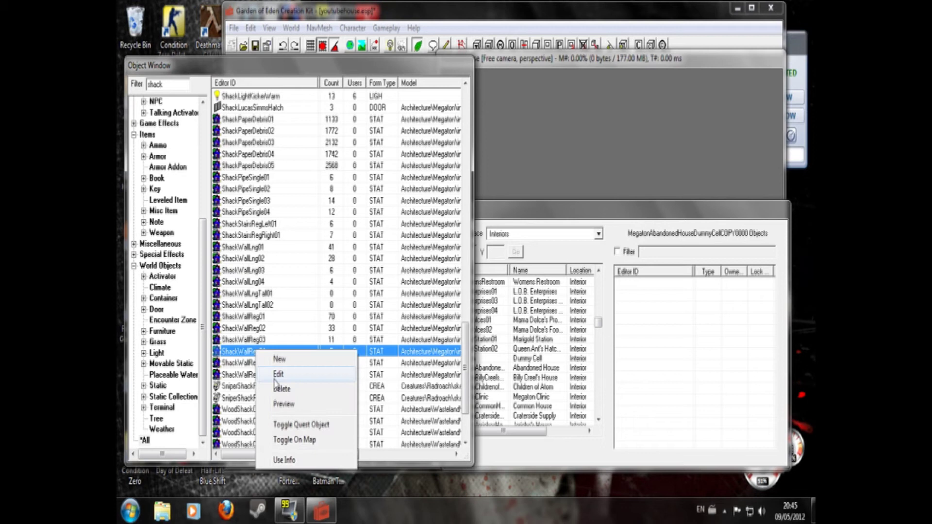
left_click(285, 403)
left_click_drag(320, 232, 558, 158)
left_click(536, 54)
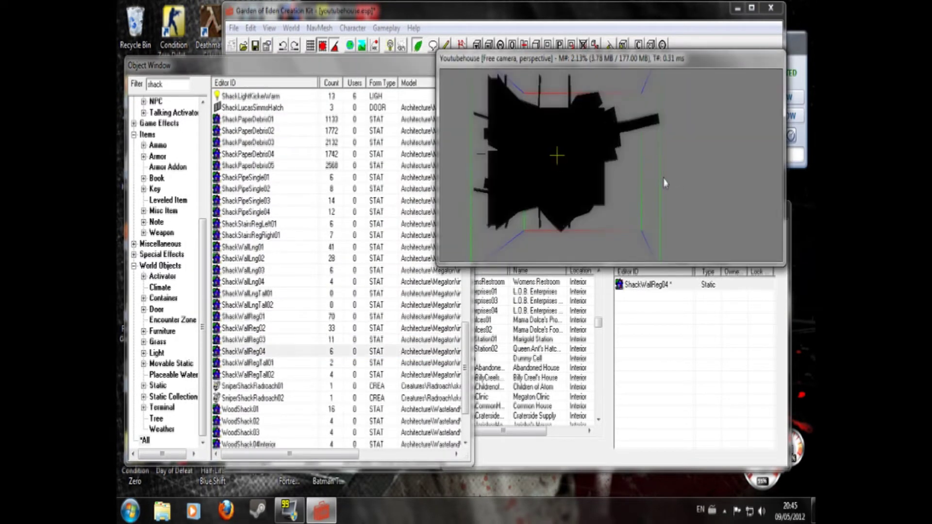
Duplicate the ShackWallReg04 wall piece and move the copy alongside the original
scroll(660, 183, "down", 2)
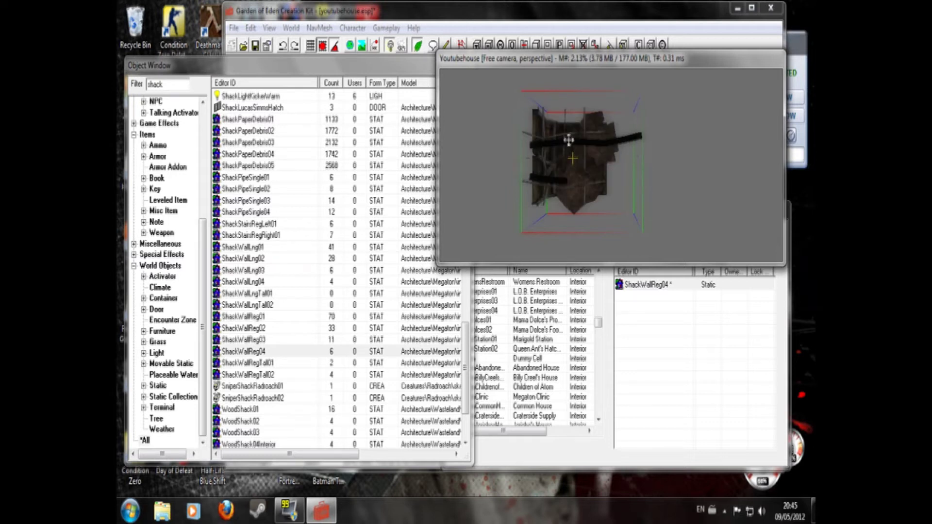
left_click(699, 190)
left_click(569, 174)
middle_click_drag(693, 182, 626, 205)
left_click(564, 147)
middle_click_drag(678, 225, 664, 194, "shift")
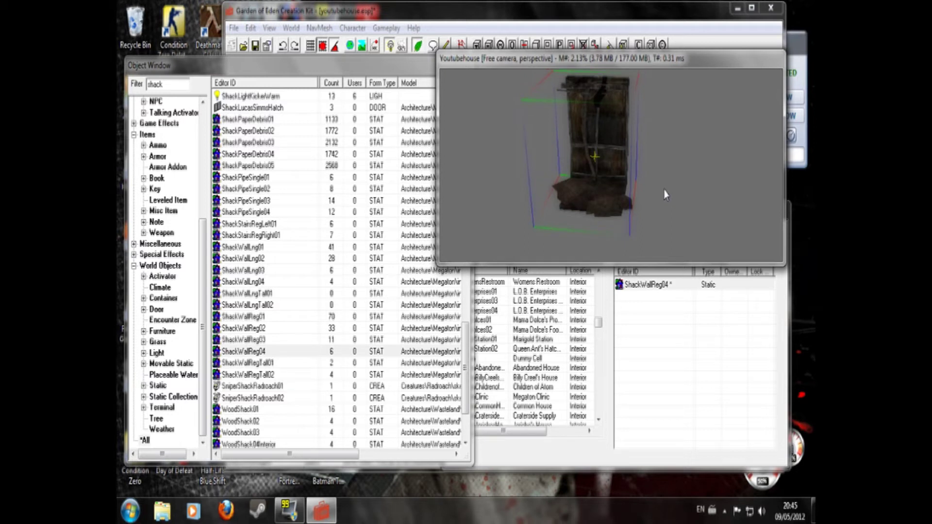
key("ctrl+d")
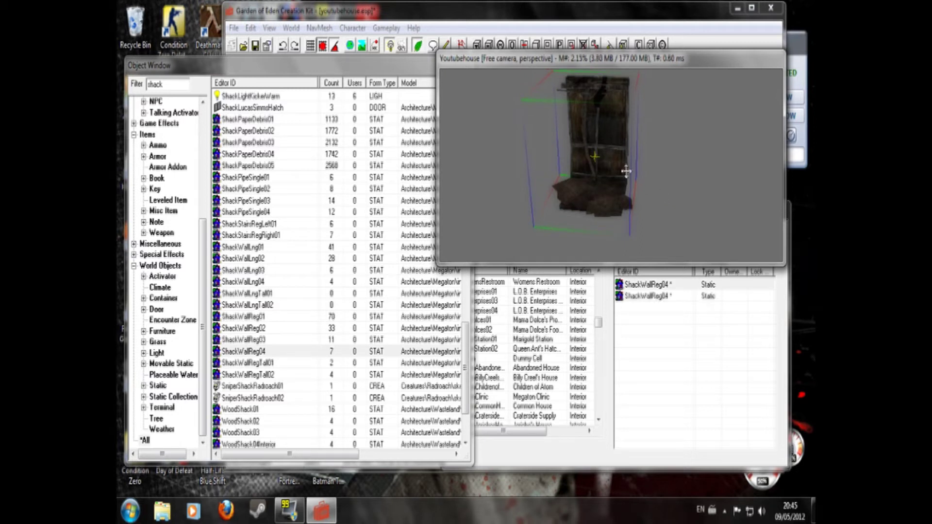
left_click_drag(586, 165, 704, 173)
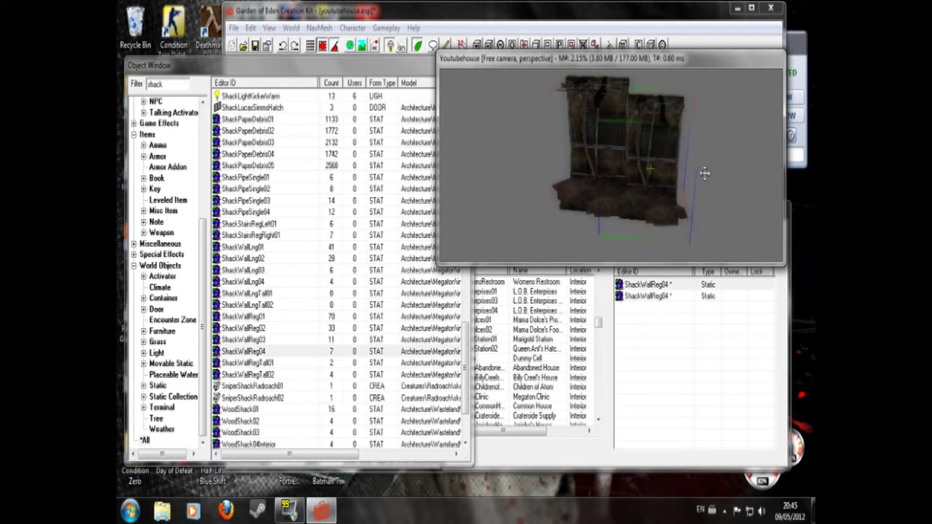
Shift the copied wall piece away from its place beside the original wall
left_click(741, 176)
left_click(651, 184)
middle_click_drag(708, 185, 660, 199, "shift")
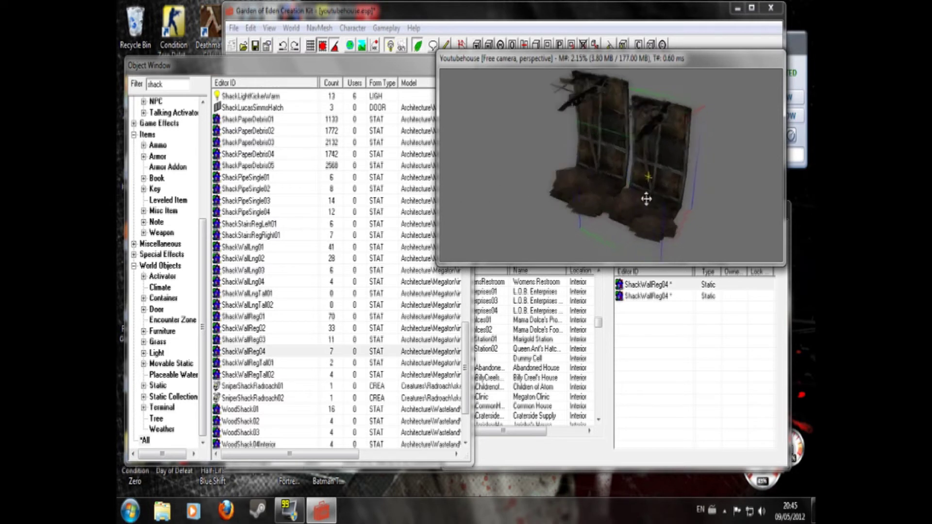
left_click_drag(647, 167, 650, 107)
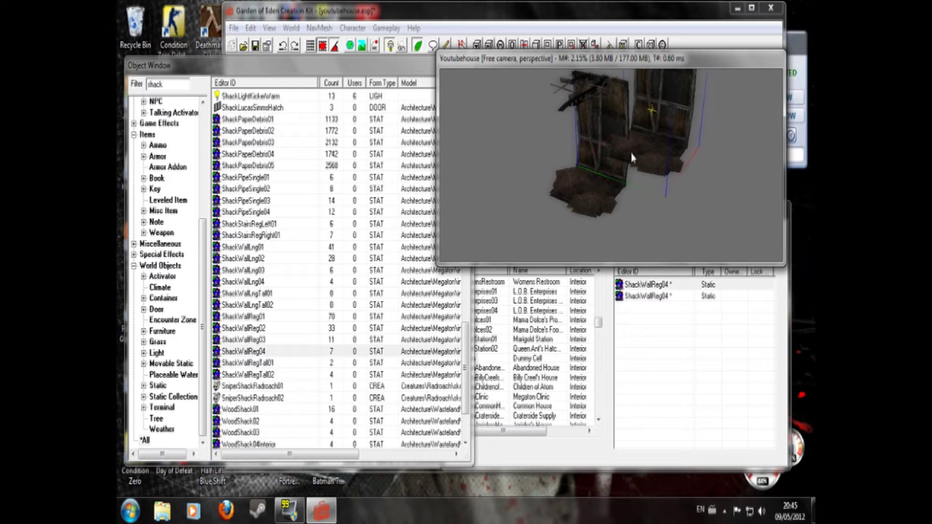
left_click_drag(632, 157, 581, 236)
key("ctrl+z")
middle_click_drag(738, 160, 717, 157)
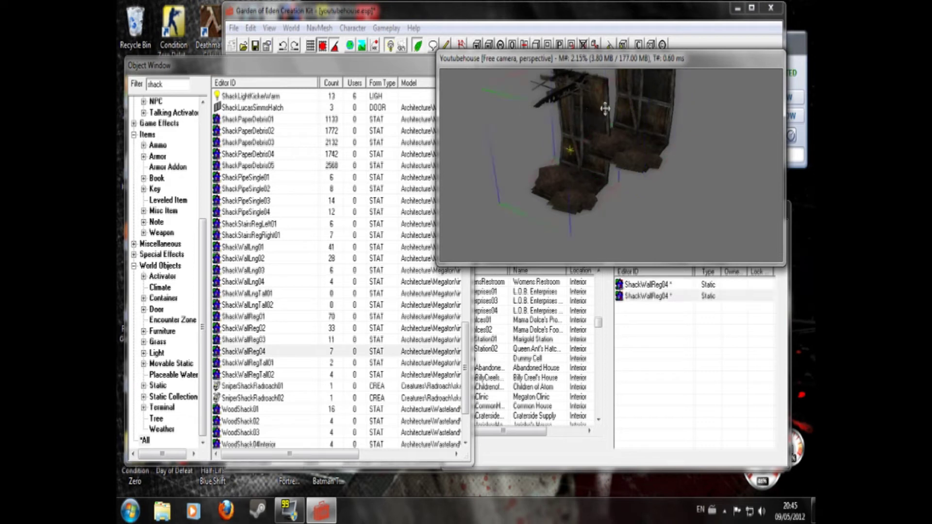
Move the wall piece standing farther back forward, roughly level with the other ShackWallReg04 piece
left_click(644, 108)
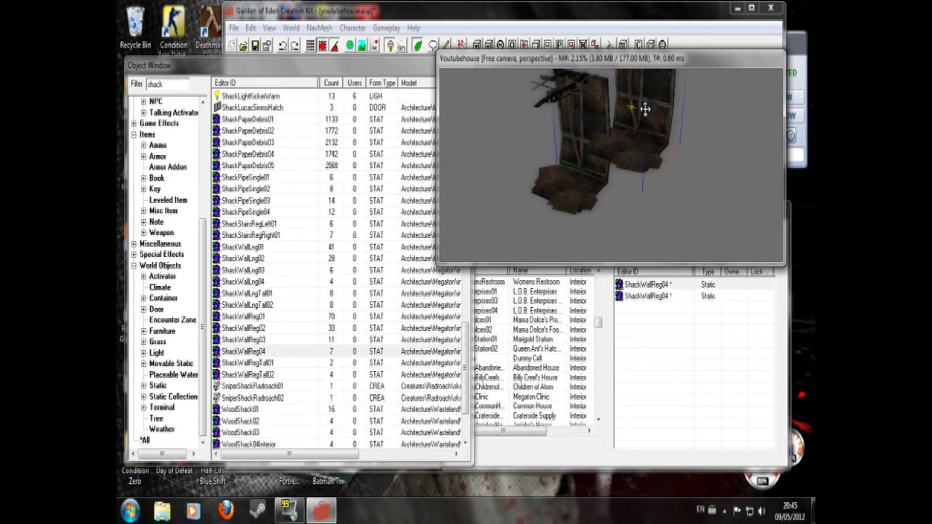
left_click_drag(641, 193, 636, 240)
left_click(700, 175)
middle_click_drag(682, 177, 397, 155)
left_click(643, 186)
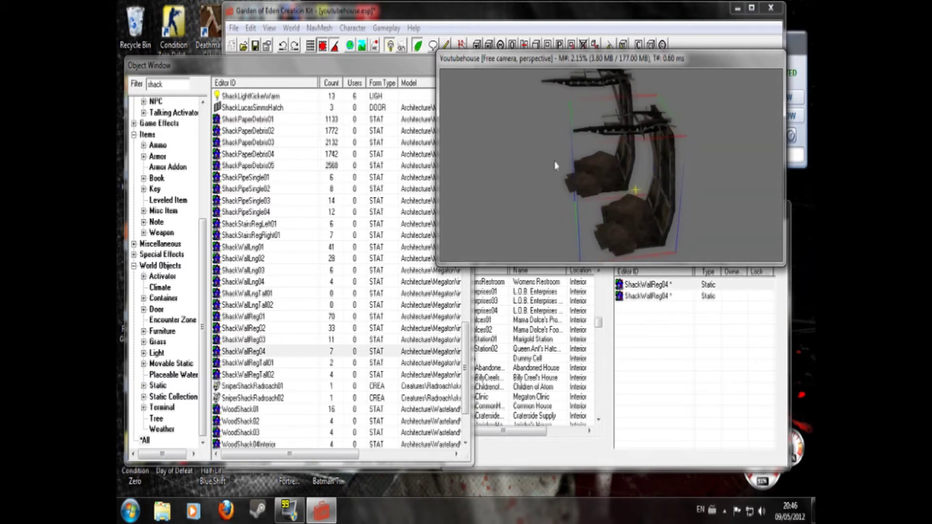
Shift the other ShackWallReg04 piece until it stands flush beside its neighbour in one straight wall
left_click(625, 163)
left_click_drag(621, 158, 688, 145)
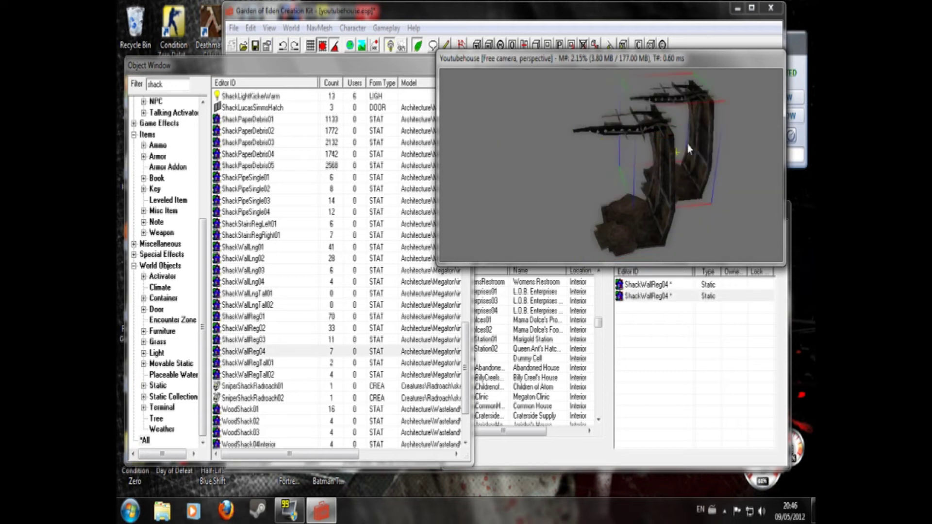
left_click_drag(631, 162, 606, 172)
left_click(687, 194)
middle_click_drag(721, 195, 729, 182)
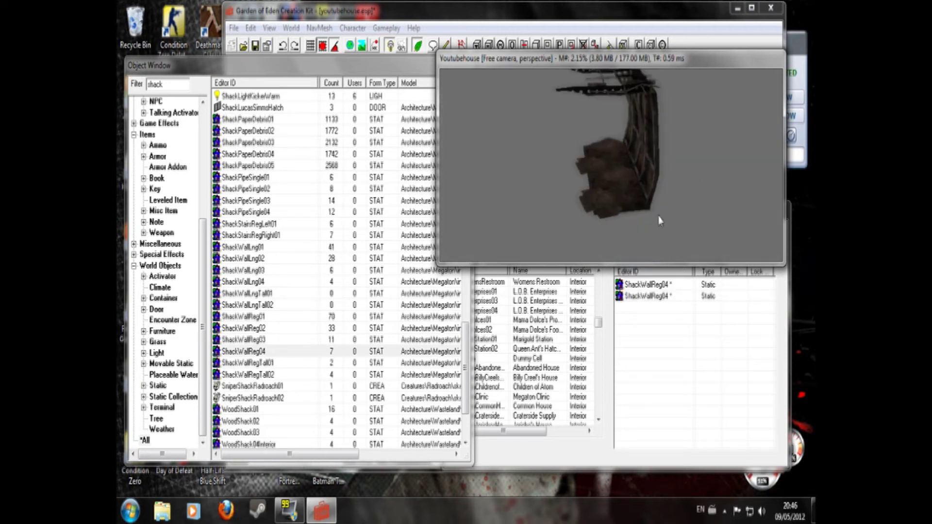
Duplicate the end ShackWallReg04 piece and slide the copy along the wall line as the third section
left_click(624, 189)
middle_click_drag(625, 189, 810, 241, "shift")
middle_click_drag(537, 229, 645, 219, "shift")
key("ctrl+d")
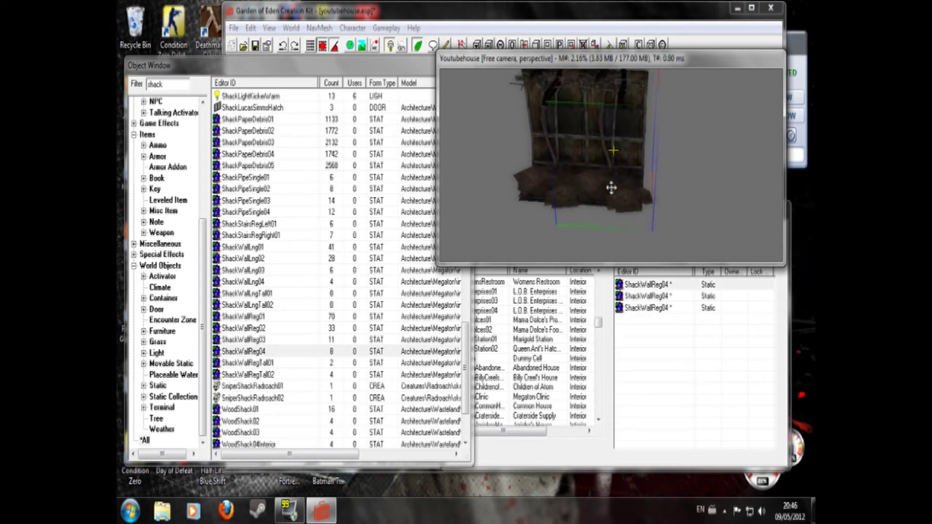
left_click_drag(717, 183, 733, 183)
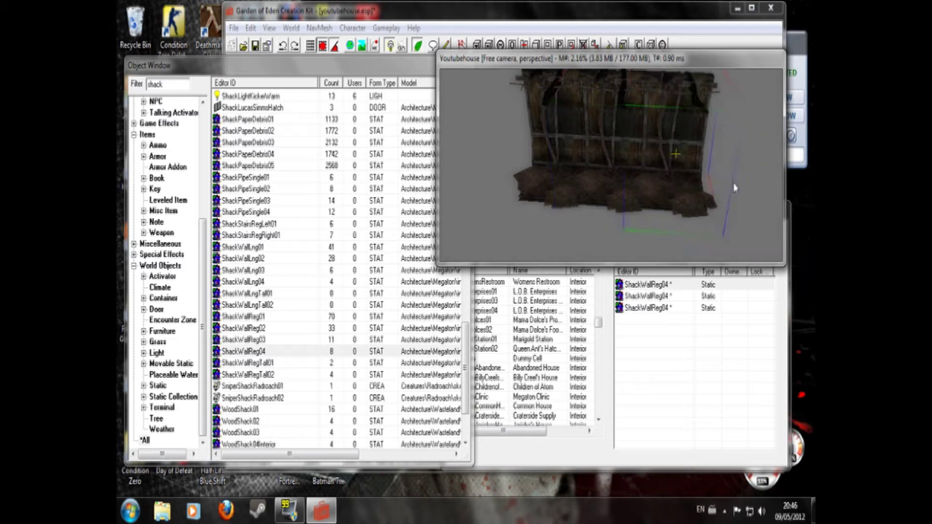
left_click(735, 227)
middle_click_drag(743, 230, 586, 198)
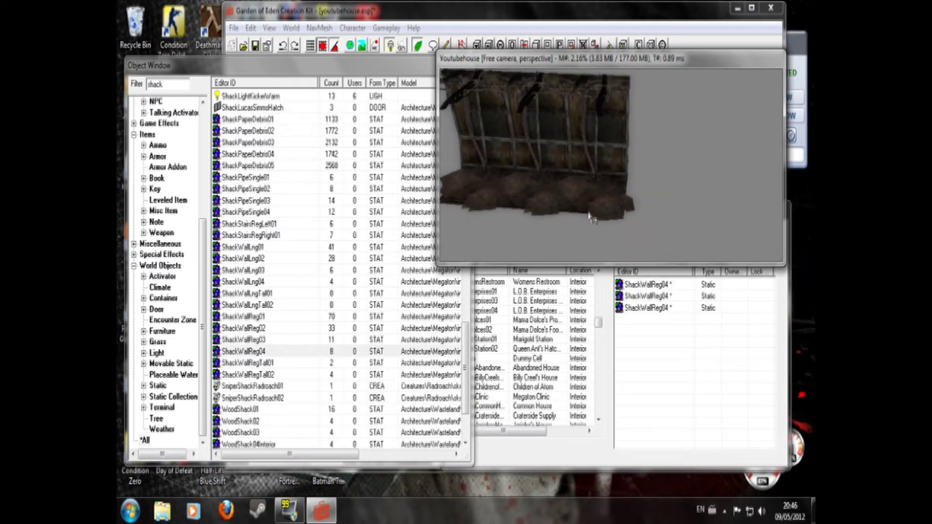
Duplicate the third wall section and slide the copy to the end of the row as the fourth section
left_click(586, 198)
key("ctrl+d")
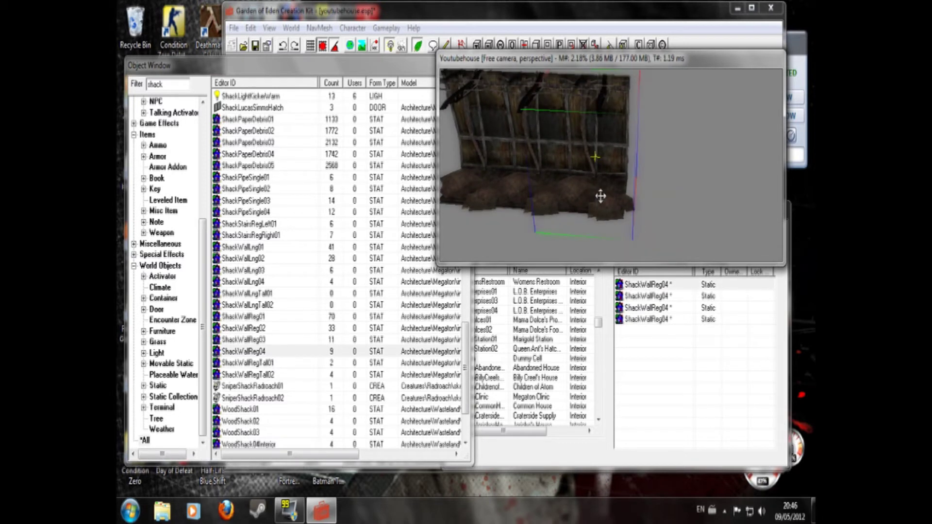
left_click_drag(703, 197, 726, 197)
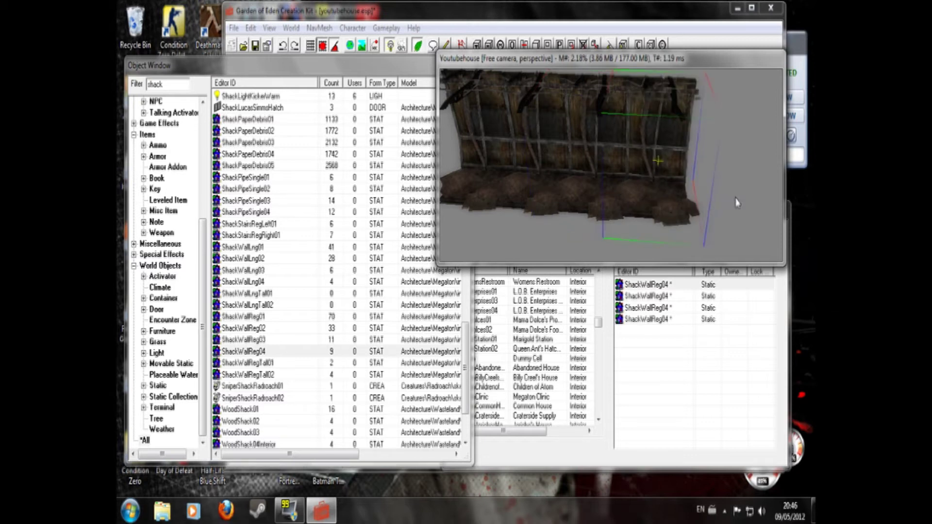
left_click(735, 198)
middle_click_drag(732, 198, 780, 190)
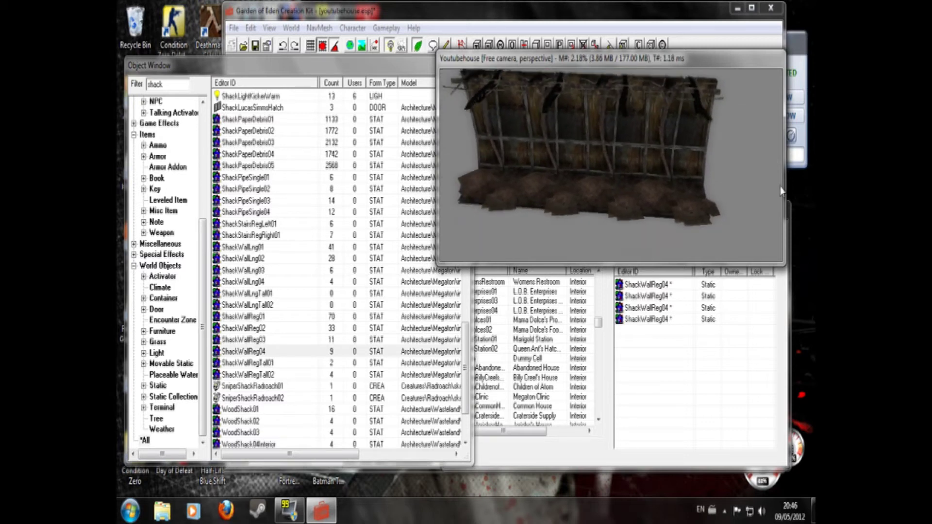